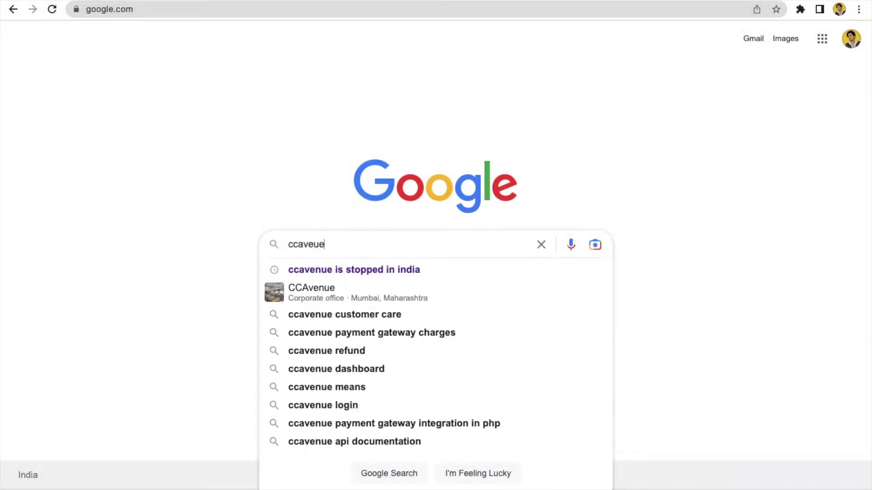
Pick the top suggestion for the CCAvenue Google search
key(Down)
Search 'ccavenue customer care' and open CCAvenue's Contact Us page from the results
key(Return)
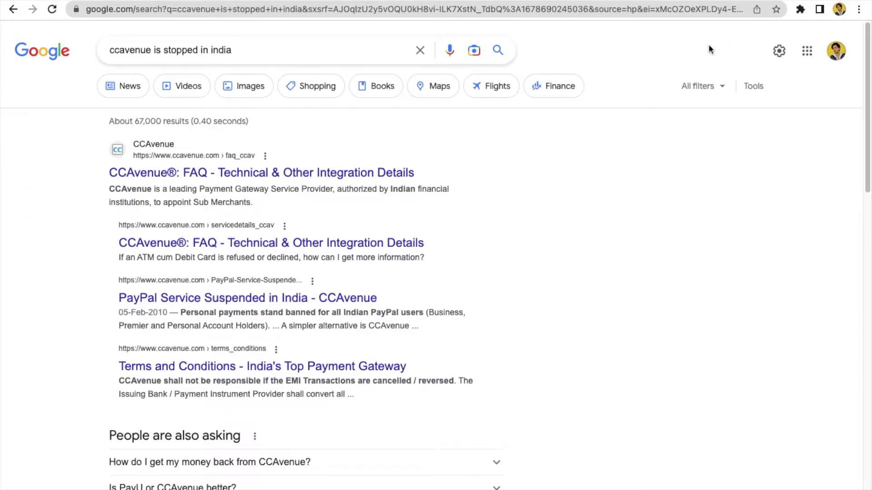
click(265, 45)
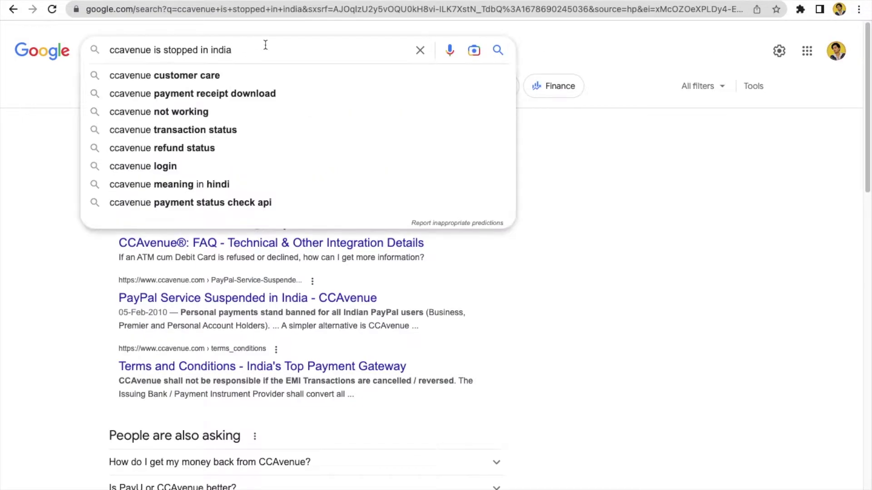
key(Down)
key(Return)
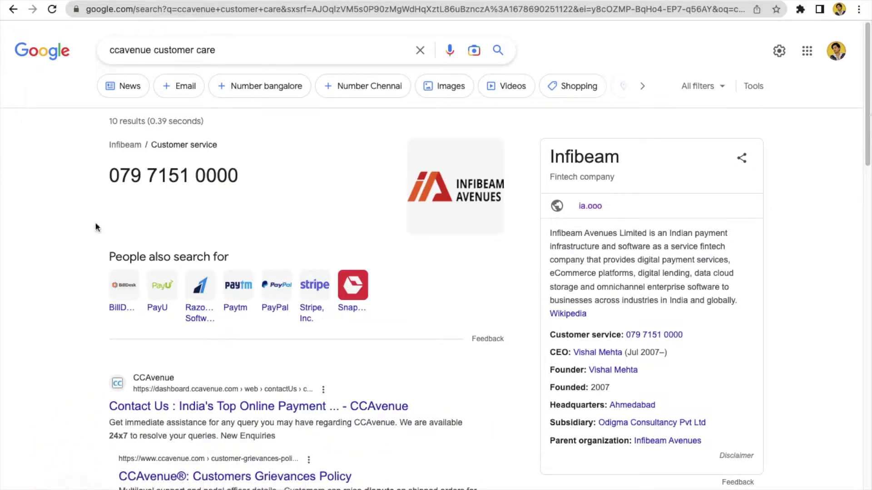
click(211, 406)
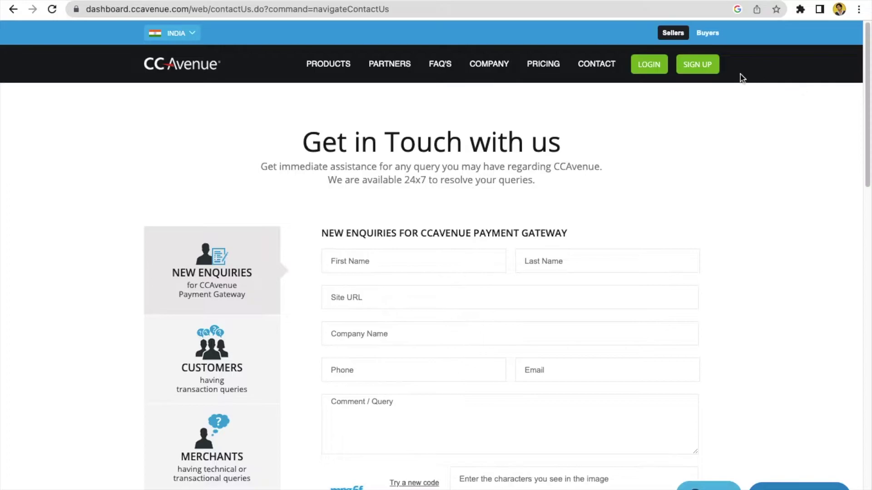
Begin CCAvenue sign-up, entering the mobile number and an account password
click(711, 72)
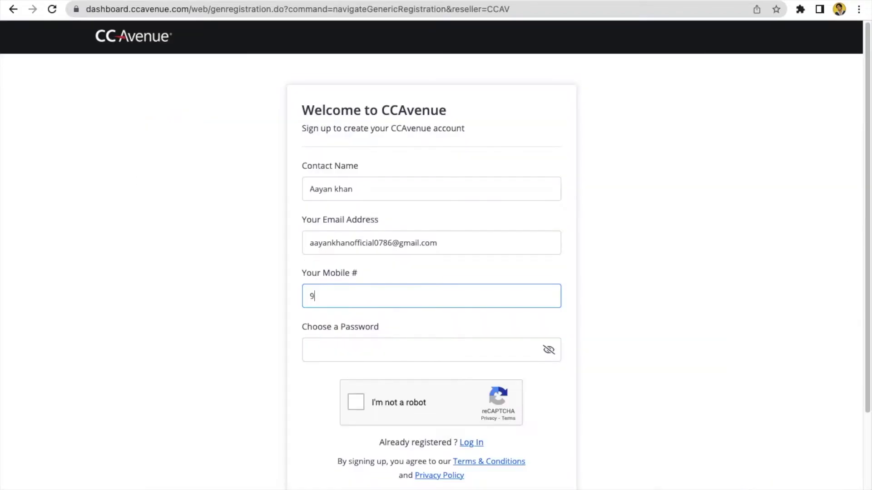
click(402, 356)
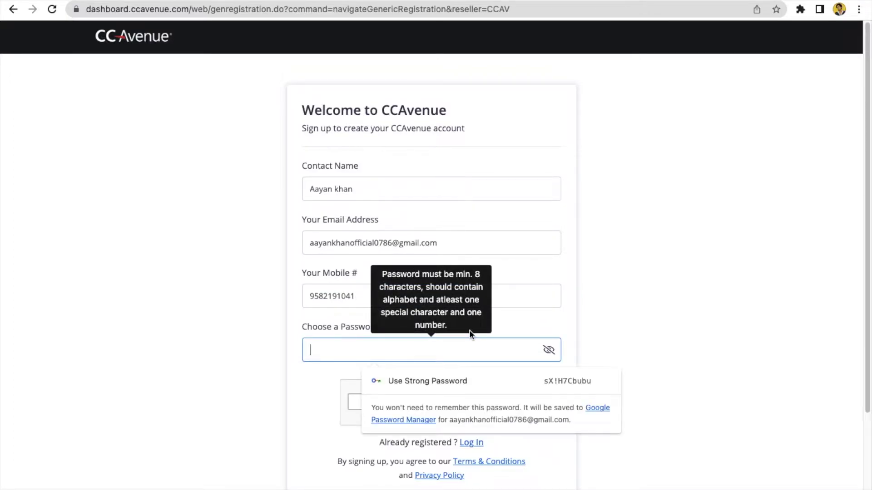
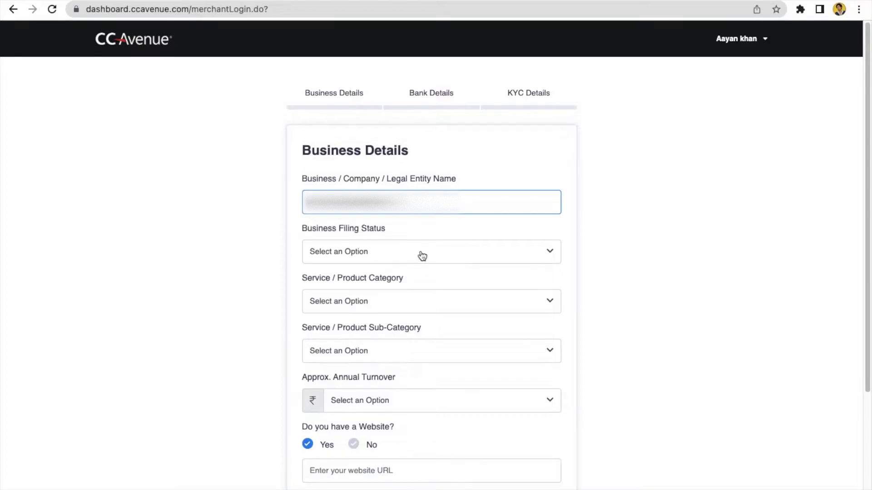
Set Business Filing Status to Private Limited Company and begin the registered business address
click(422, 256)
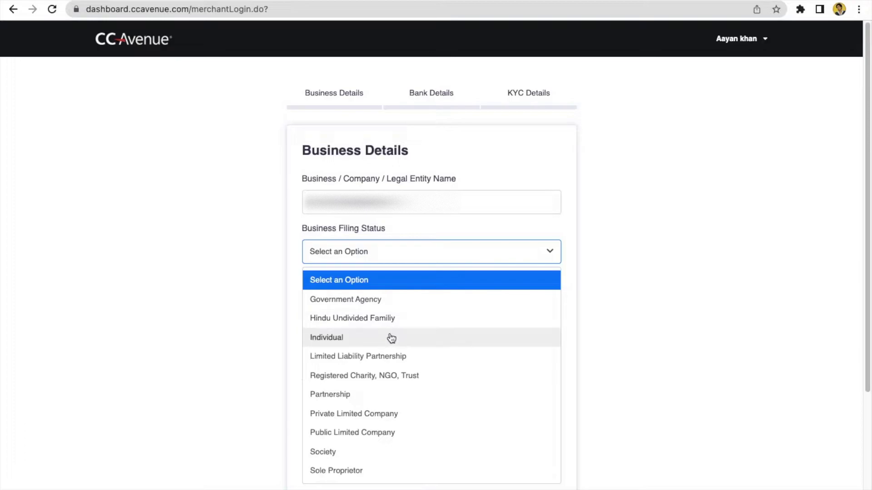
click(397, 415)
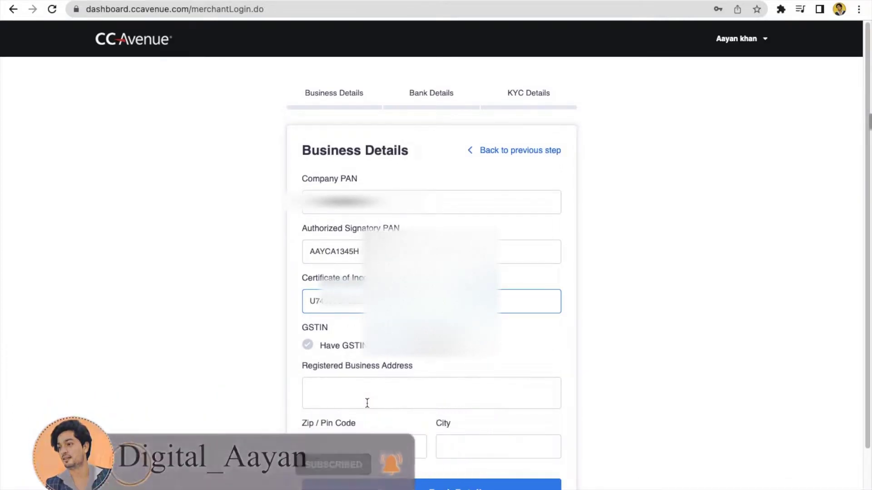
click(367, 403)
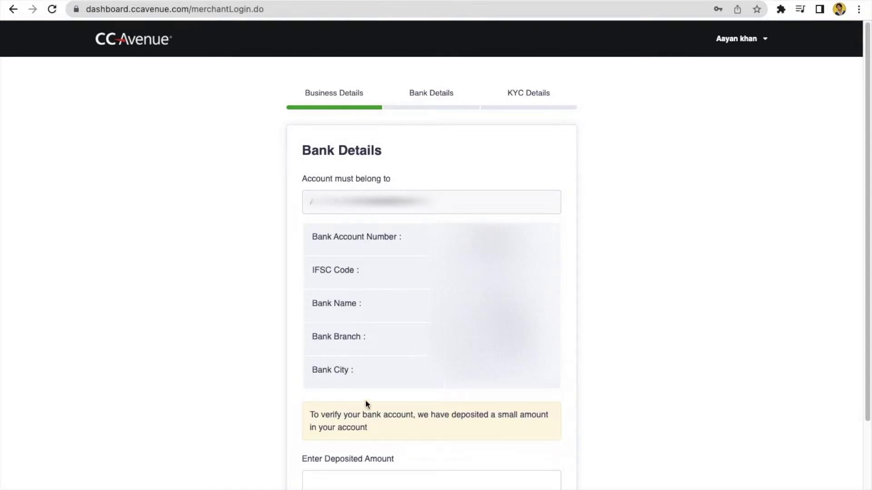
Scroll down the Bank Details page to reach Proceed to KYC Details
scroll(870, 245, down, 2)
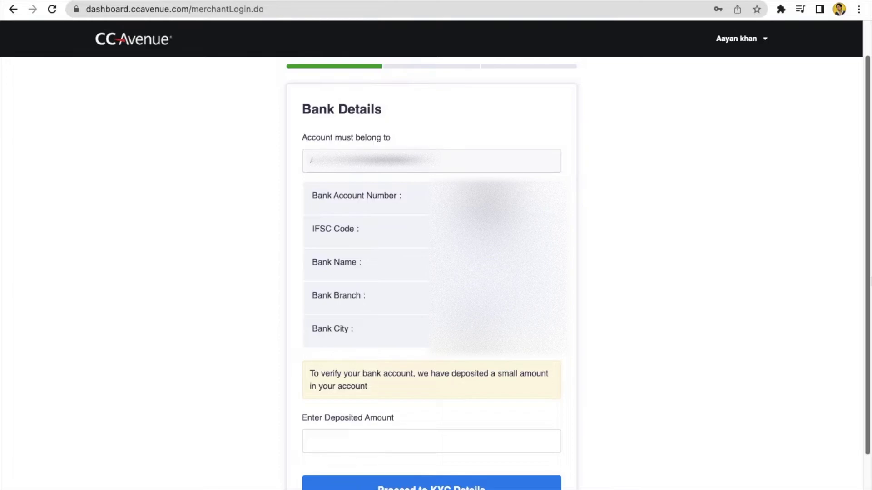
scroll(432, 272, down, 1)
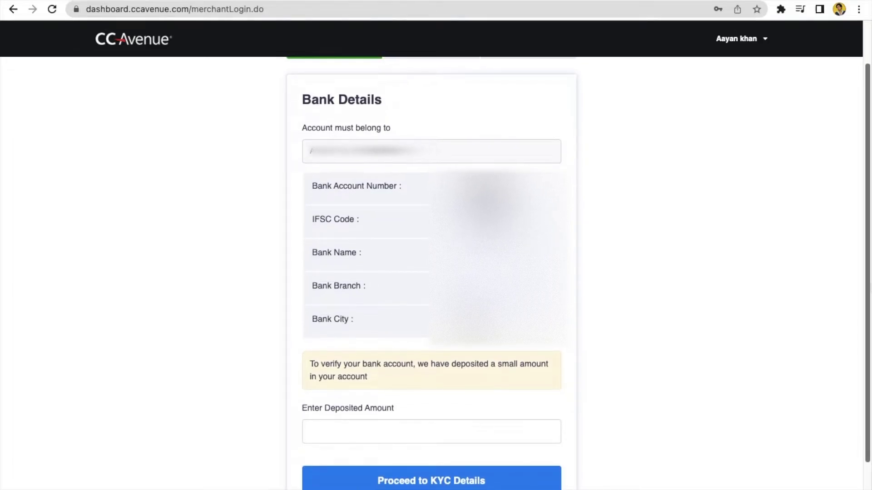
scroll(431, 273, down, 2)
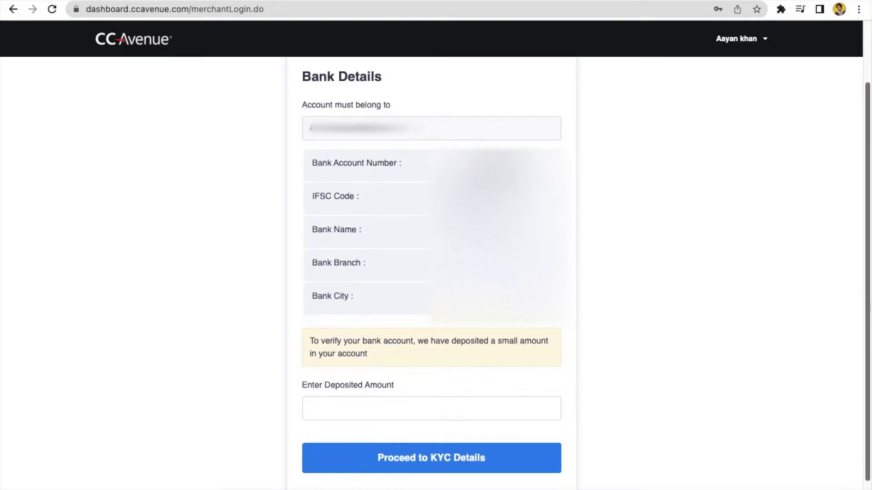
scroll(432, 273, down, 1)
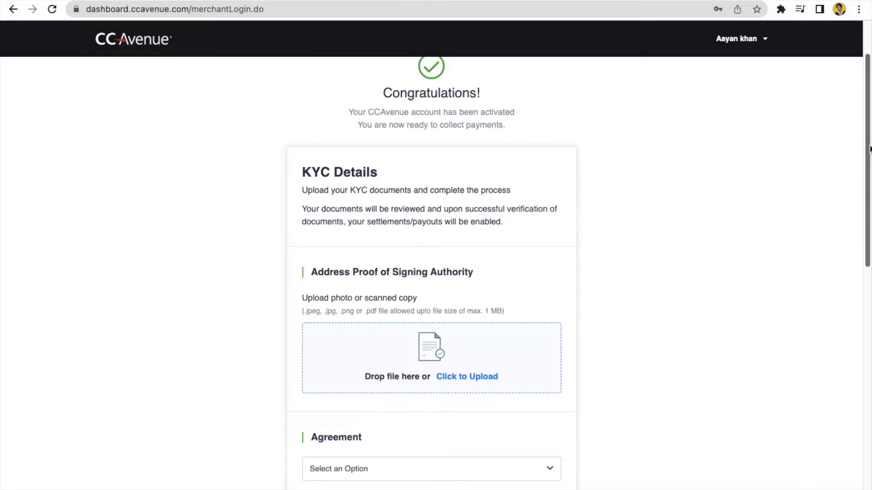
scroll(869, 149, down, 3)
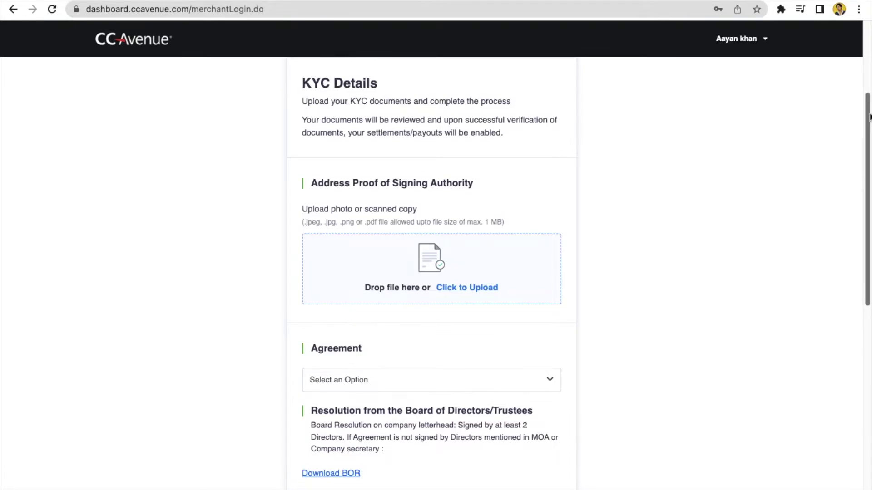
scroll(432, 272, down, 6)
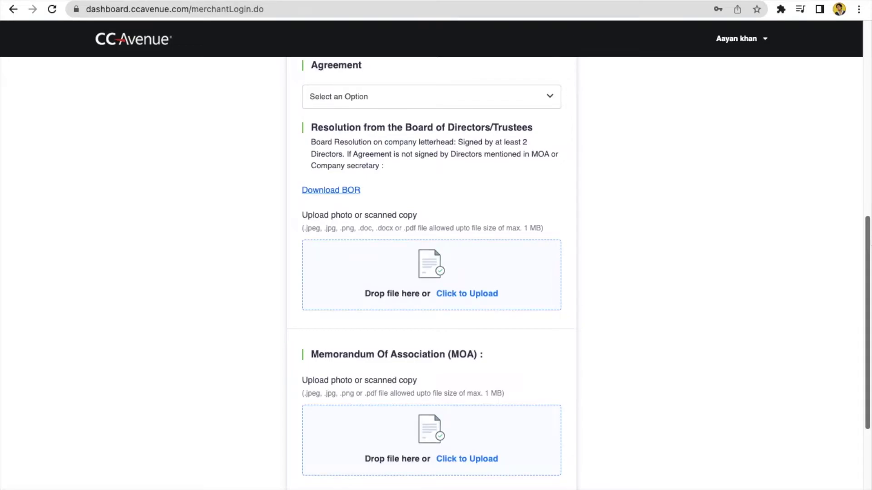
scroll(432, 267, down, 5)
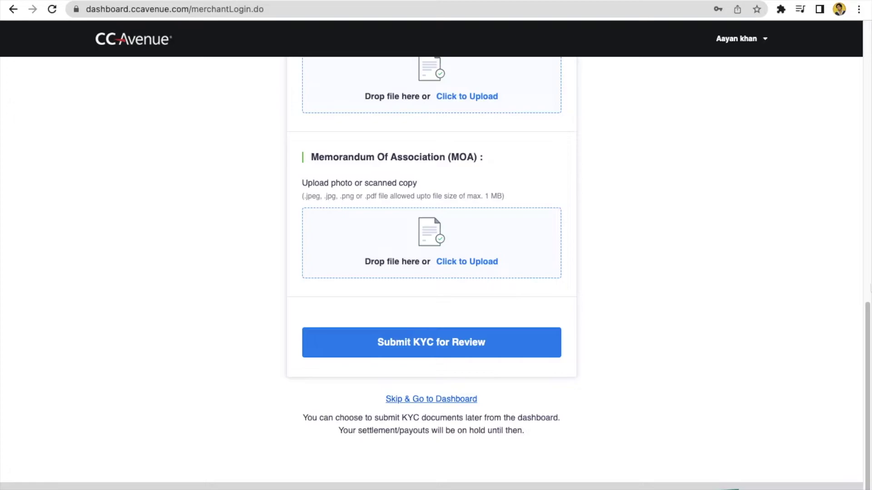
scroll(624, 402, down, 1)
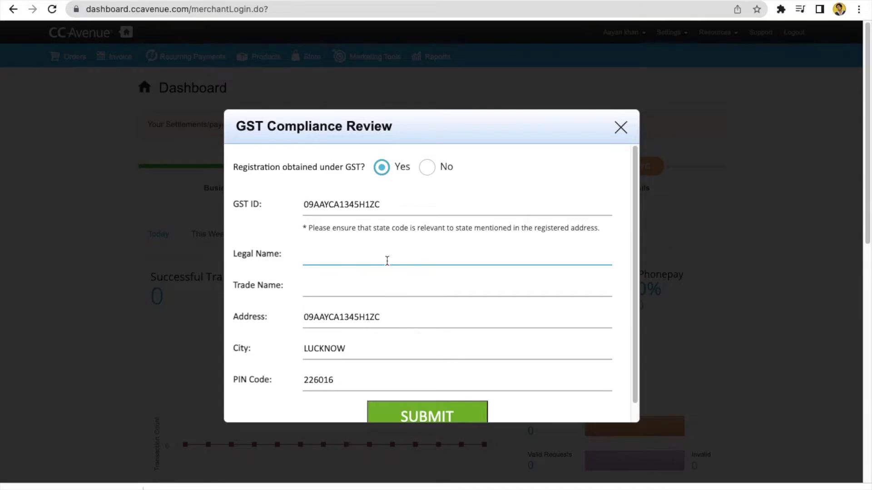
Close the GST Compliance Review popup on the merchant dashboard
click(651, 175)
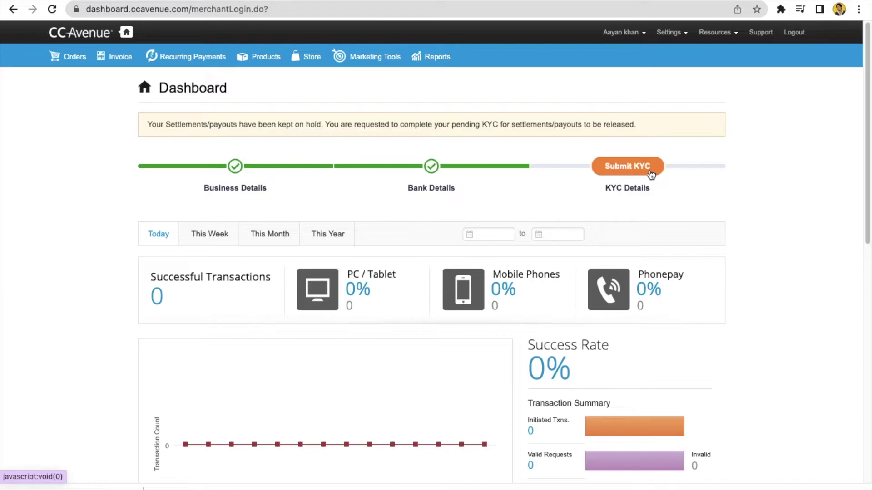
click(650, 170)
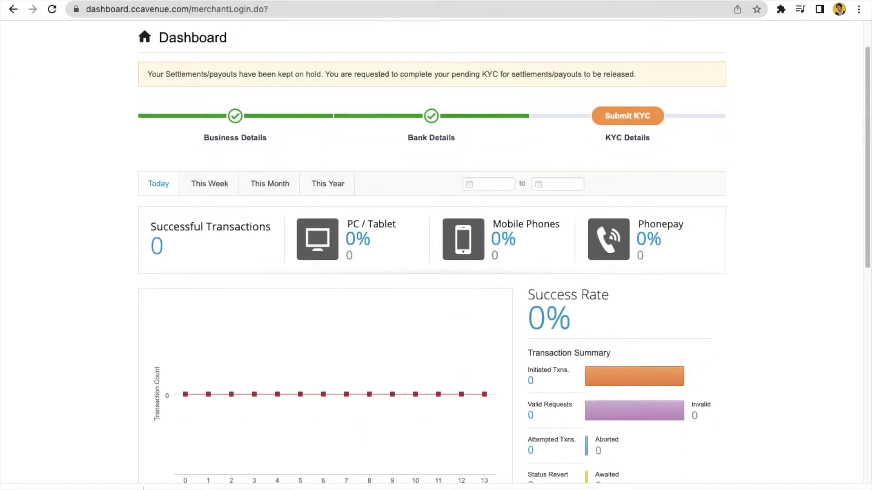
scroll(432, 254, down, 15)
scroll(431, 254, up, 15)
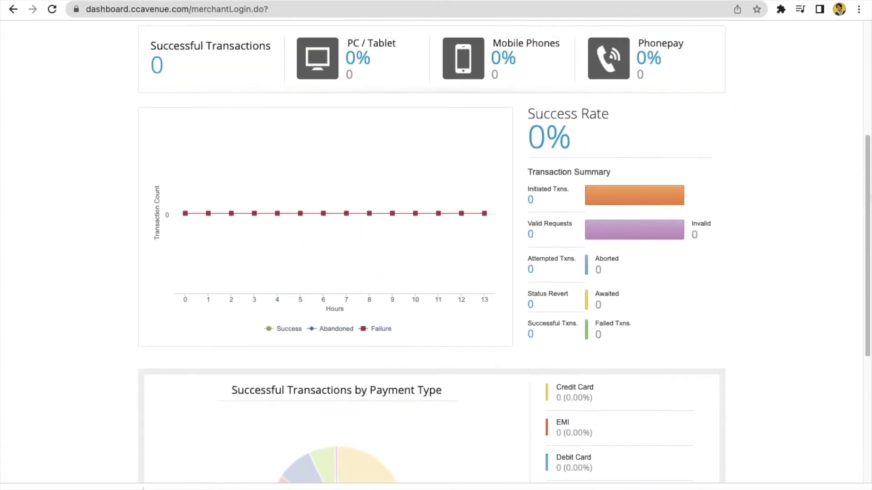
key(ctrl+a)
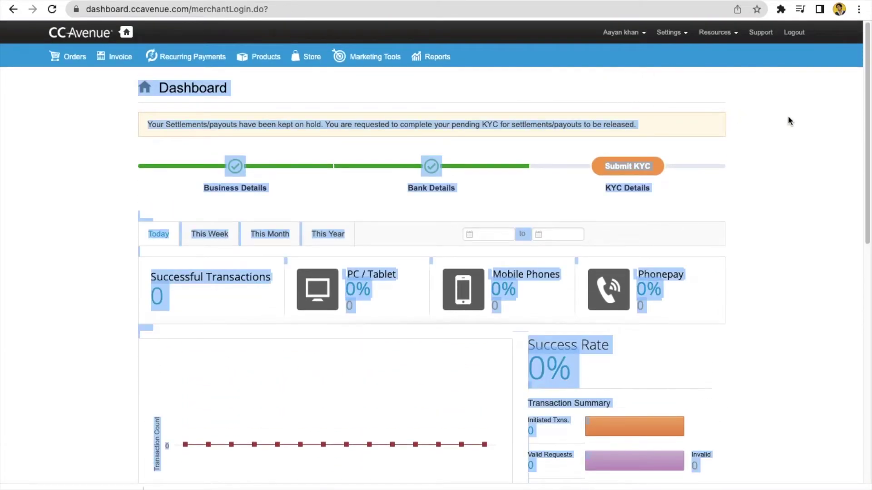
click(789, 117)
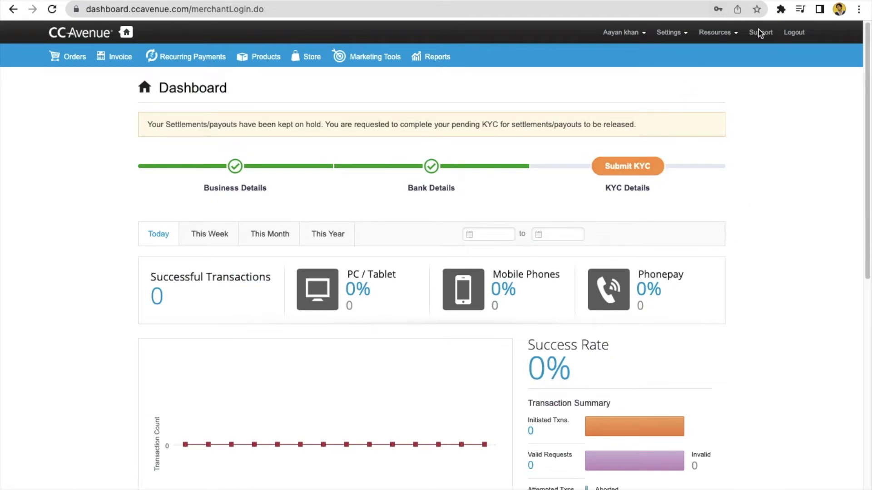
Open the API Keys page from the account settings menu
click(666, 33)
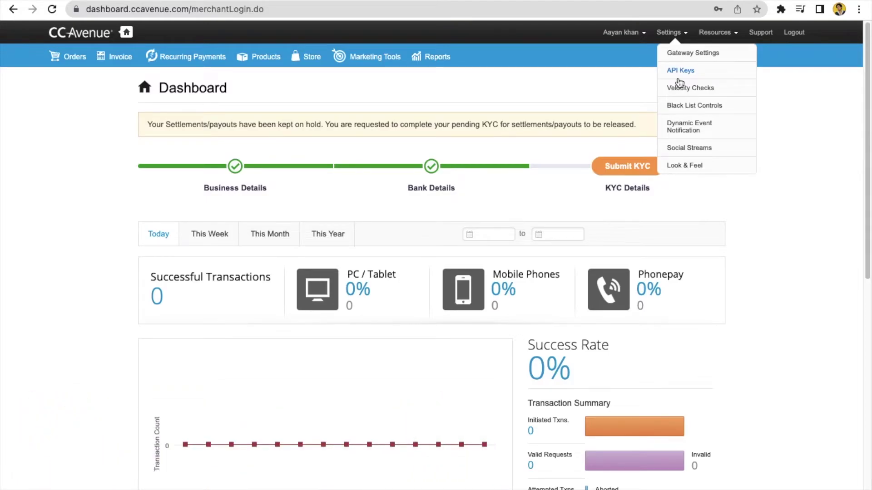
click(680, 72)
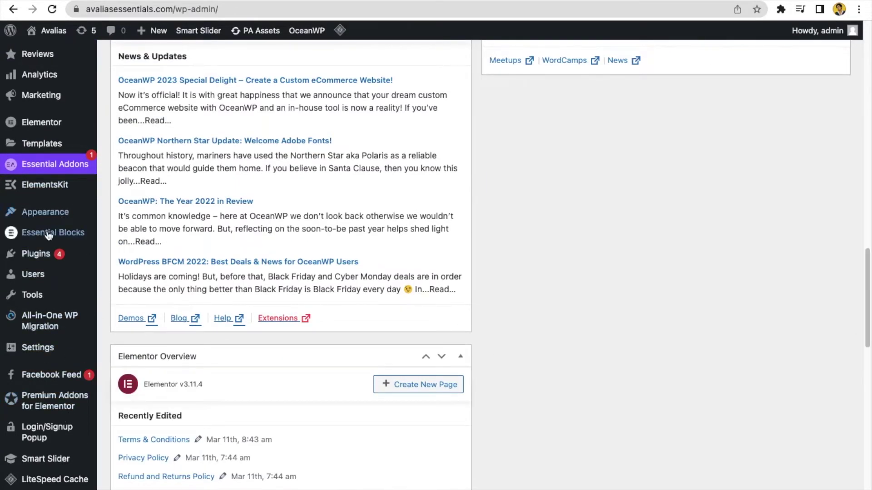
Confirm the CCAvenue Payment Gateway for WooCommerce plugin is active, then open WooCommerce settings
click(93, 255)
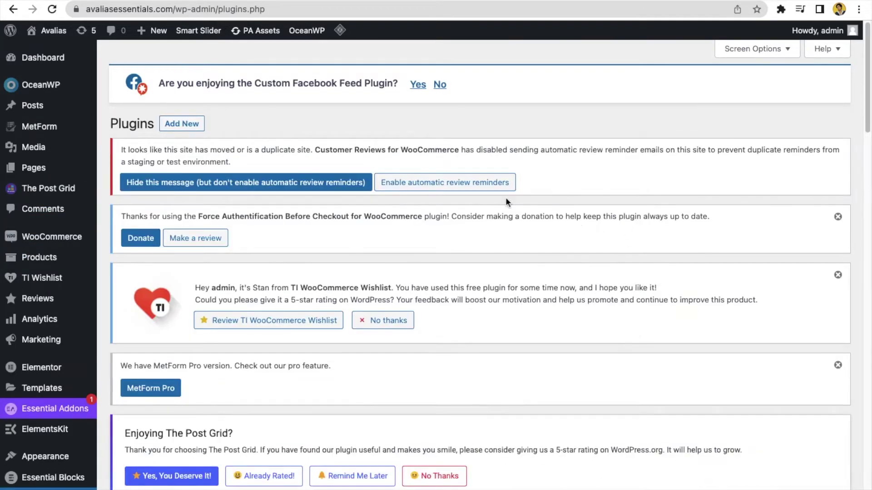
click(196, 129)
scroll(868, 176, down, 7)
scroll(868, 176, down, 3)
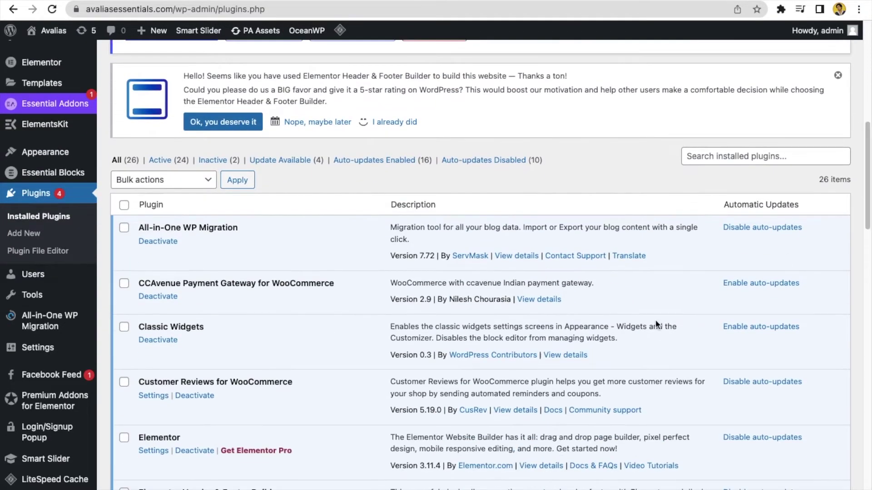
scroll(124, 288, up, 6)
click(135, 293)
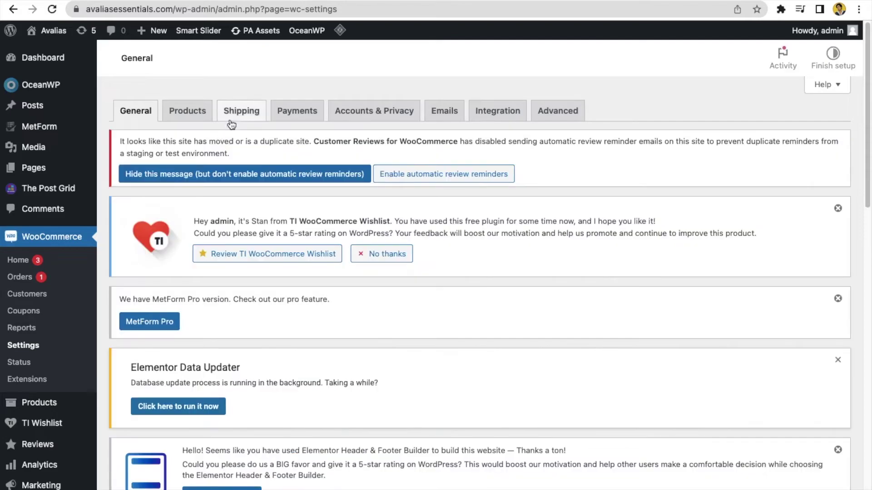
Enable CCAvenue in the WooCommerce Payments settings list
click(280, 113)
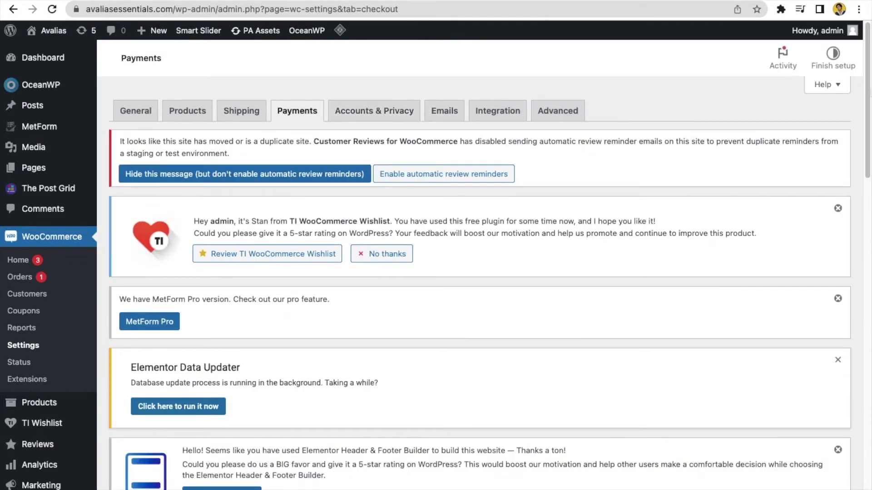
scroll(480, 282, down, 8)
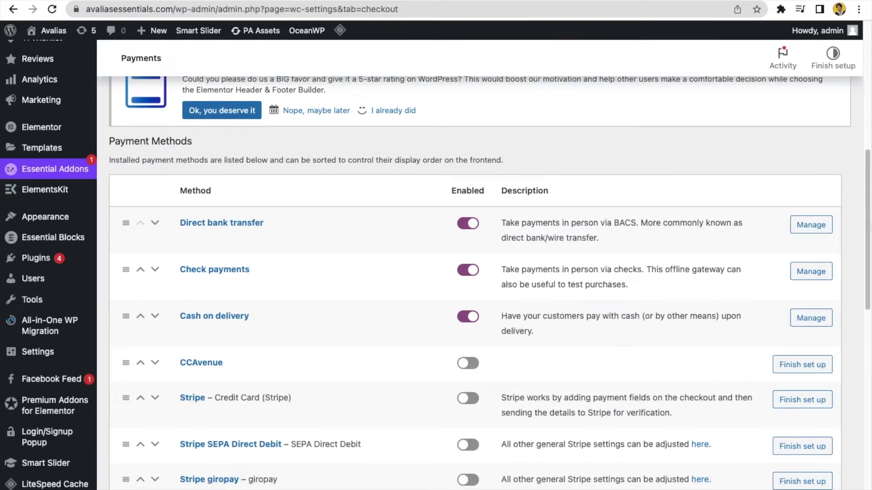
scroll(479, 282, down, 3)
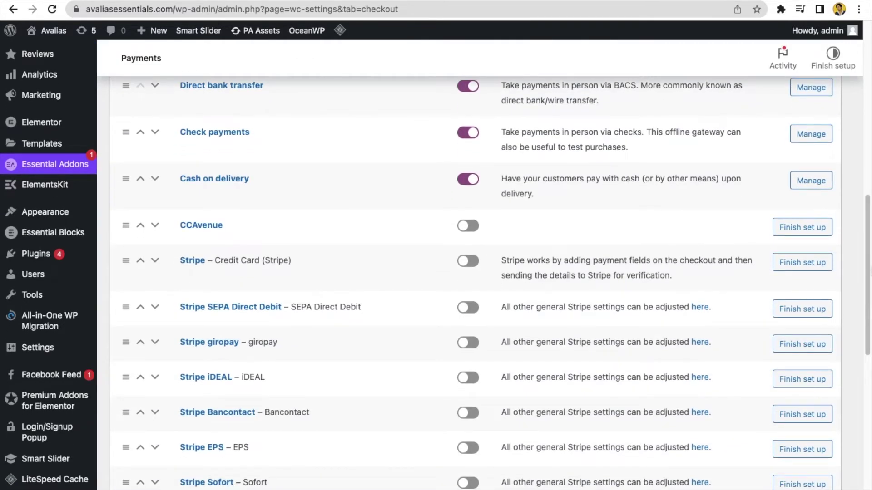
click(806, 233)
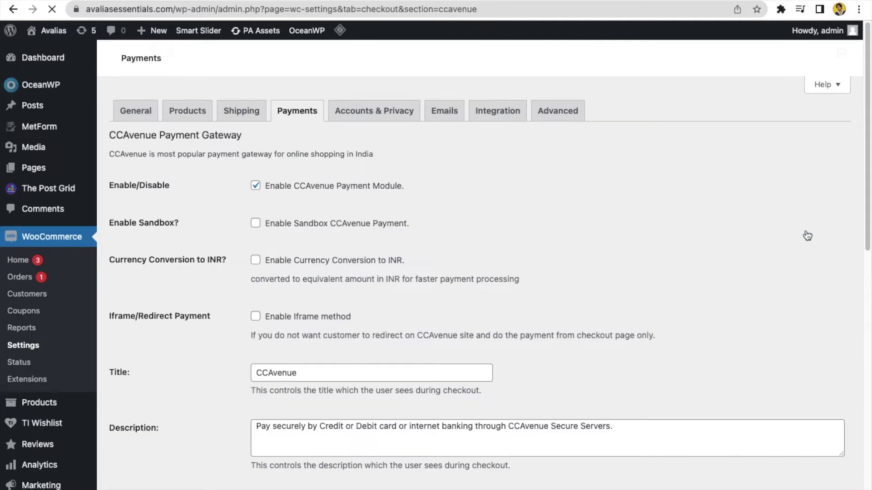
Copy the merchant ID and working key from CCAvenue API Keys and paste the working key
scroll(869, 98, down, 9)
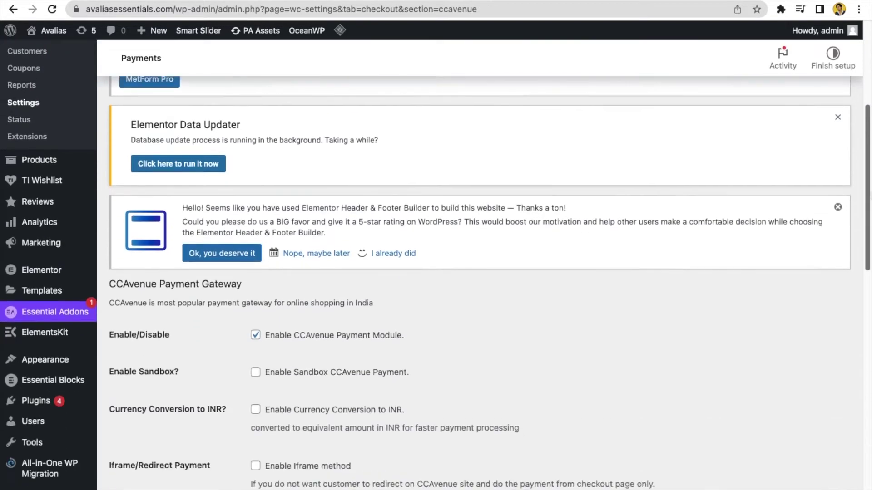
scroll(870, 300, down, 4)
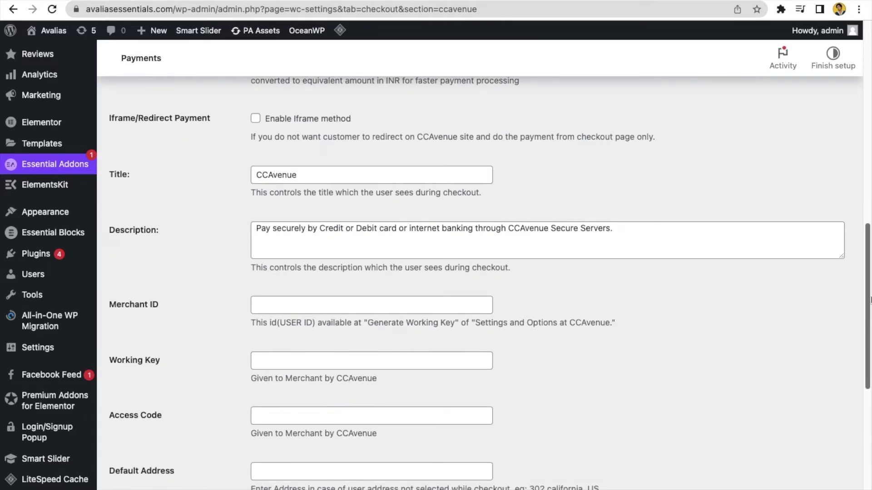
scroll(870, 300, down, 3)
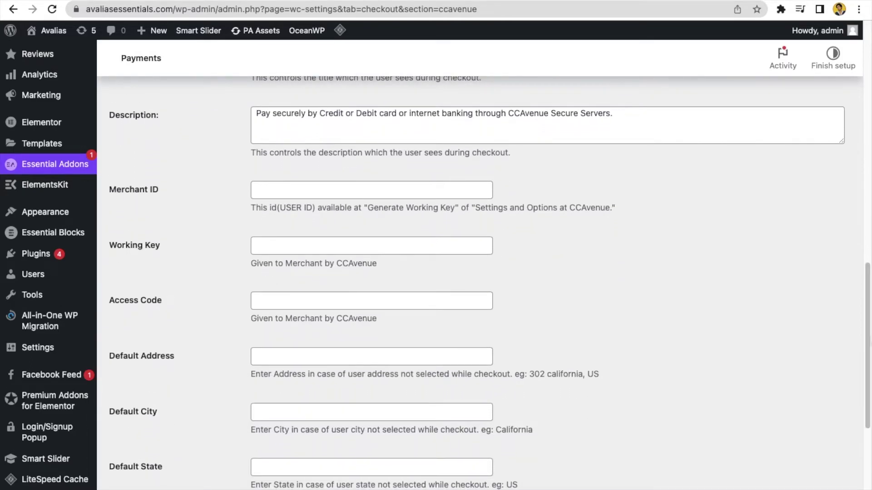
click(318, 191)
key(ctrl+Tab)
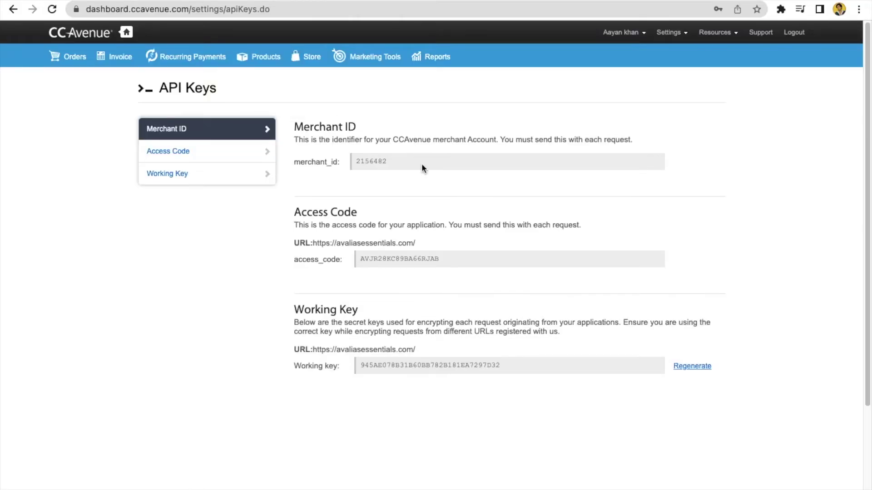
double_click(380, 160)
double_click(433, 366)
key(super+c)
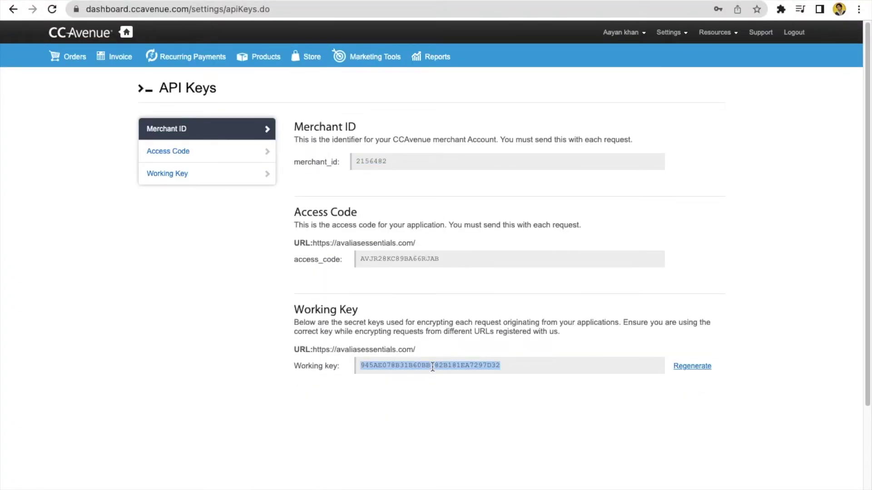
click(244, 1)
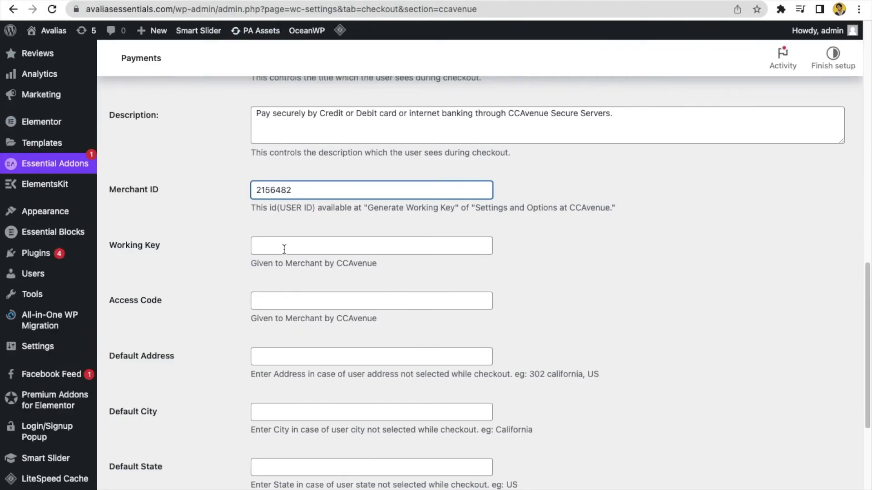
click(284, 248)
key(super+v)
Paste the CCAvenue access code into its field and save the gateway settings
click(295, 302)
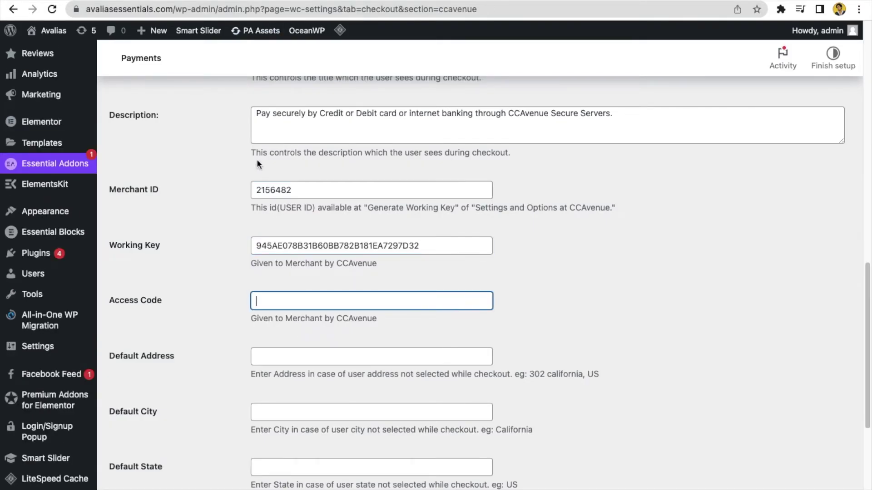
click(195, 4)
double_click(388, 259)
key(super+c)
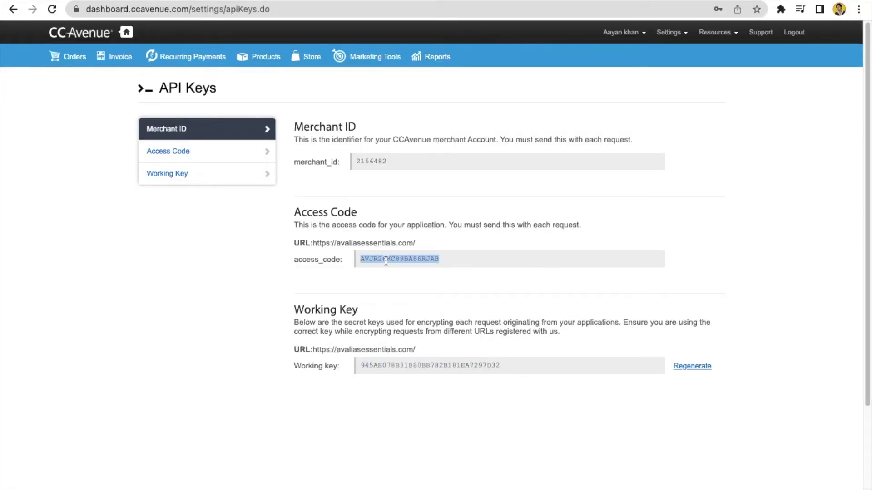
click(253, 2)
key(super+v)
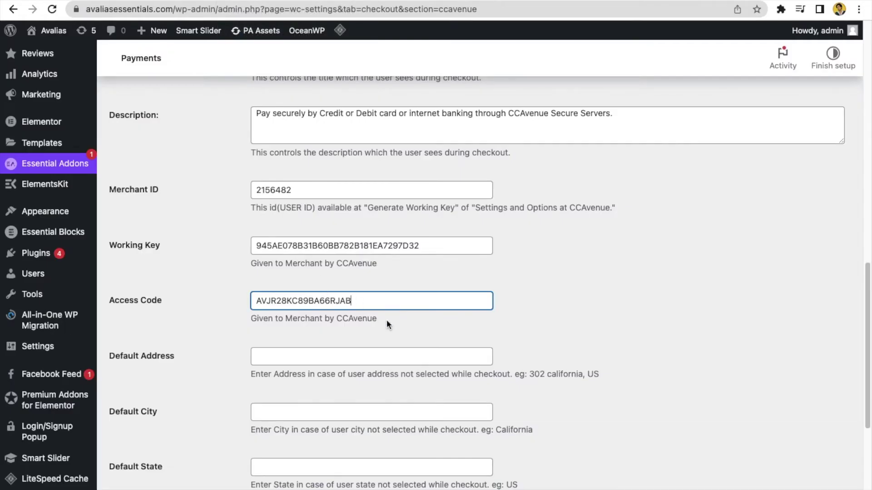
scroll(454, 318, down, 5)
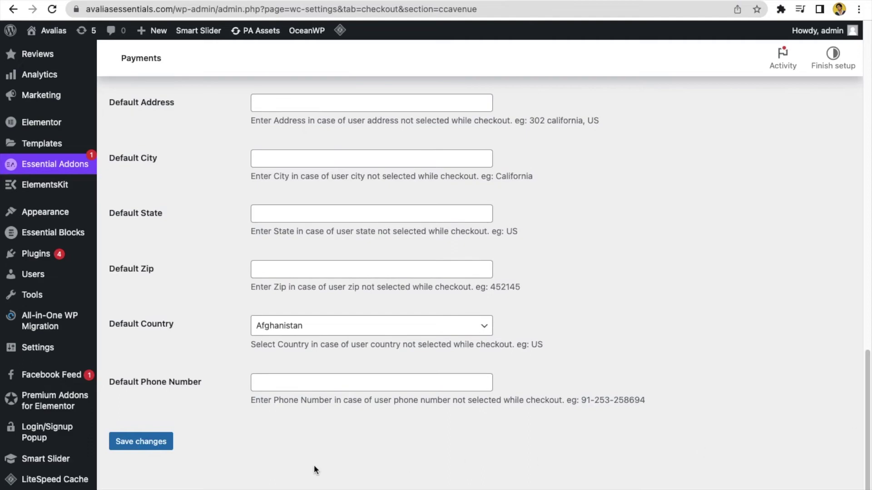
click(139, 441)
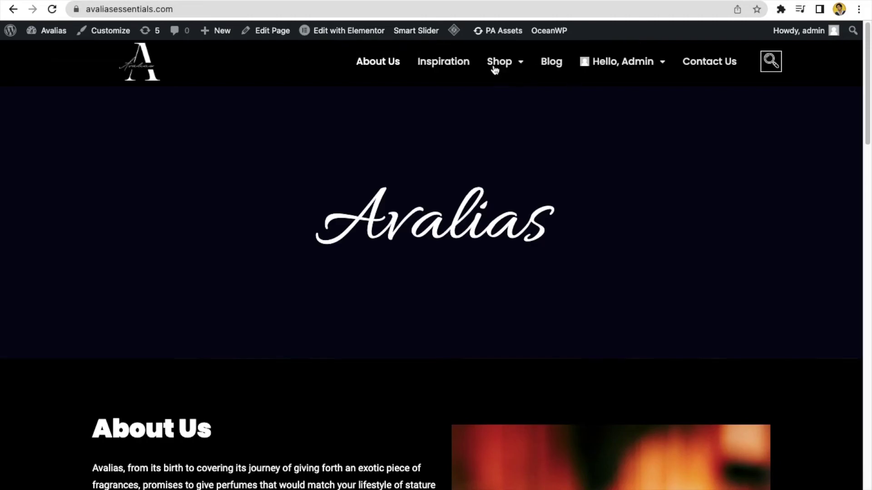
Add Ocean Breeze Eau De Perfume from the Perfume category to the cart and view the cart
mouse_move(497, 64)
click(501, 93)
click(379, 395)
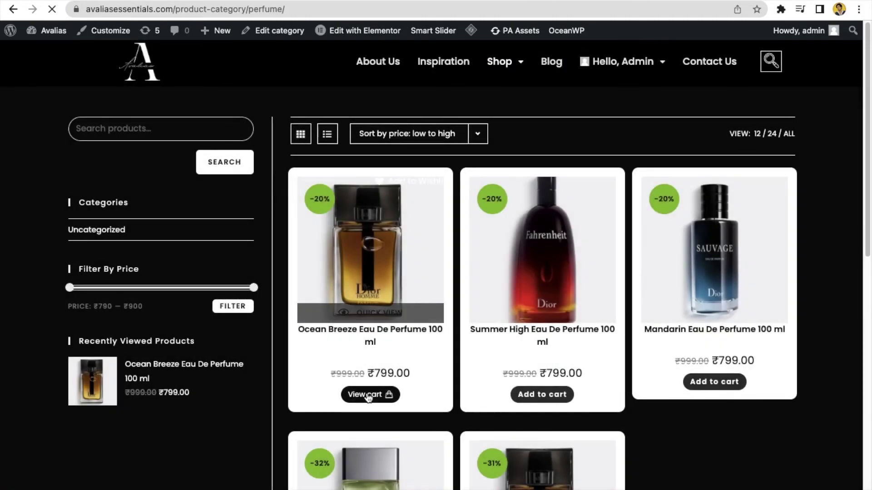
click(370, 395)
Remove the Mandarin perfume and the 80 ml set, and update Ocean Breeze to quantity 1
scroll(143, 280, down, 5)
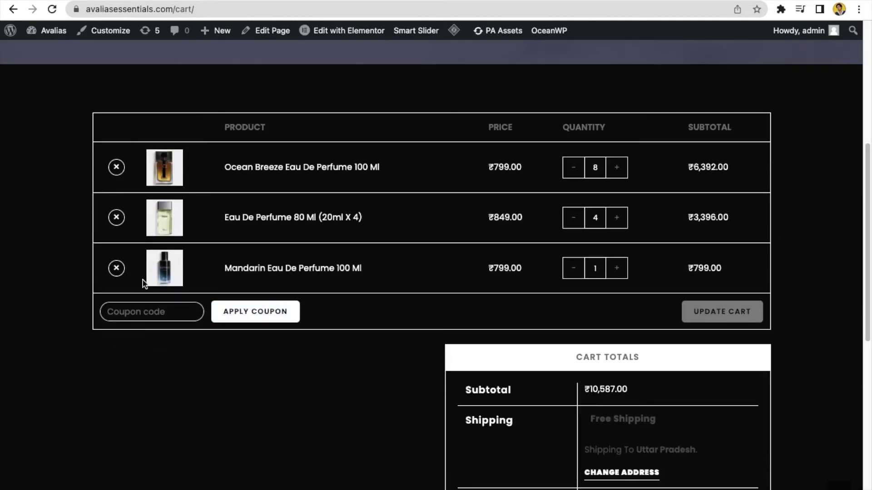
click(116, 268)
click(117, 232)
click(575, 185)
click(575, 185)
click(575, 185)
click(575, 185)
click(575, 185)
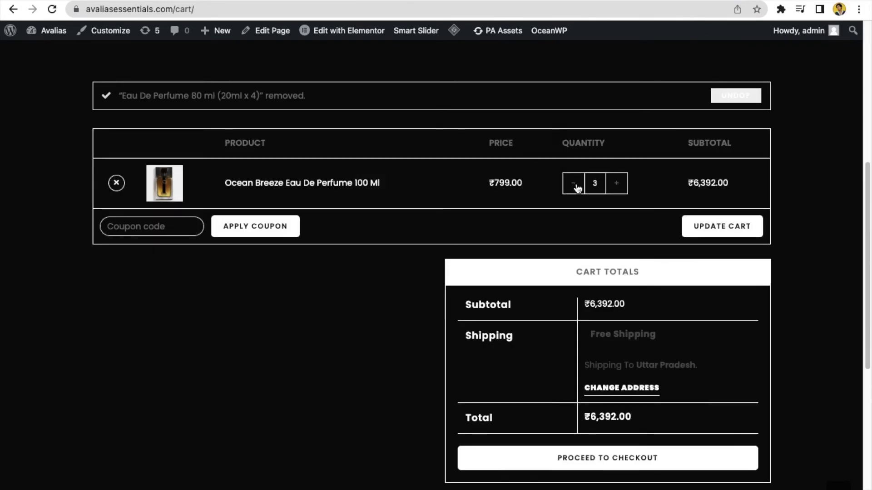
click(575, 185)
click(574, 185)
click(709, 226)
Proceed to checkout and select CCAvenue as the payment method
click(607, 458)
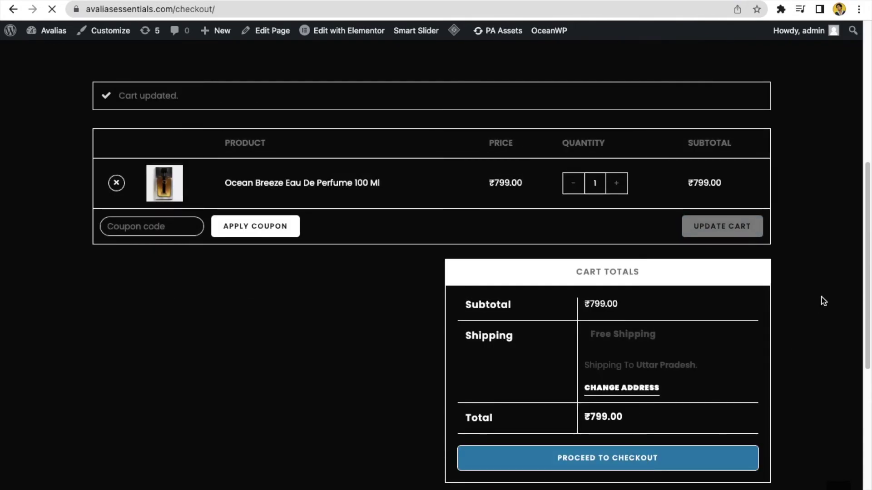
scroll(823, 301, down, 10)
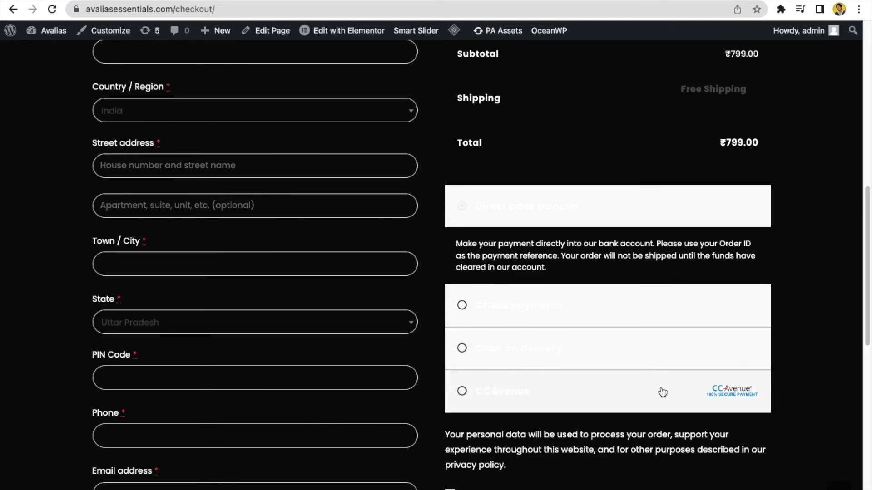
click(452, 409)
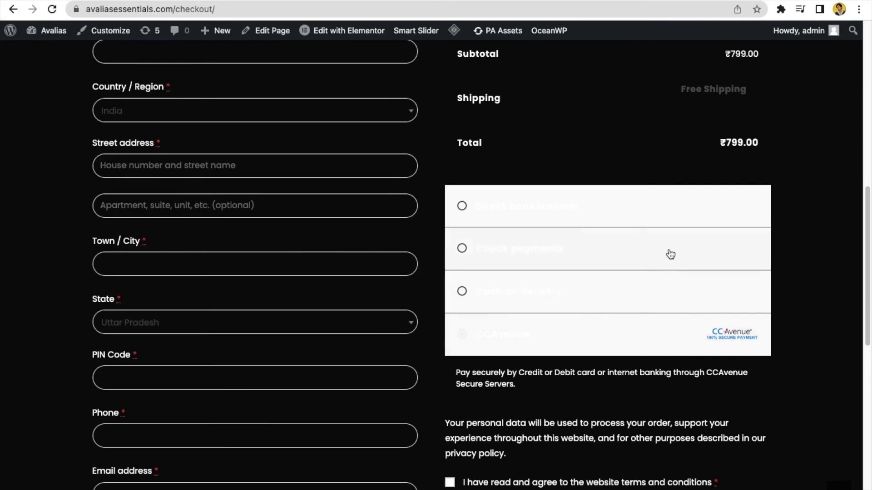
Highlight the Direct bank transfer label and the other payment method names at checkout
drag(675, 213, 429, 200)
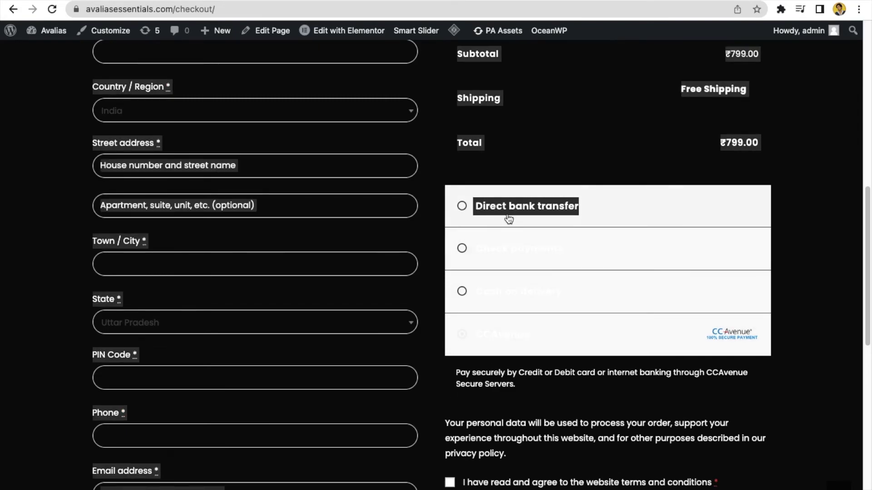
click(642, 253)
drag(643, 252, 445, 241)
drag(617, 301, 459, 327)
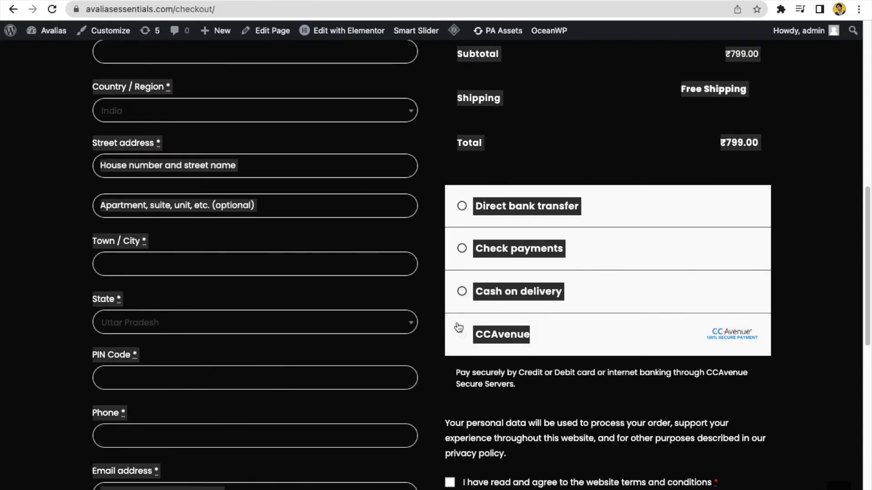
click(818, 389)
View the Wallet, Paytm, Net Banking, Debit Card and Credit Card options, ending on Paytm for INR 799.00
scroll(821, 374, down, 4)
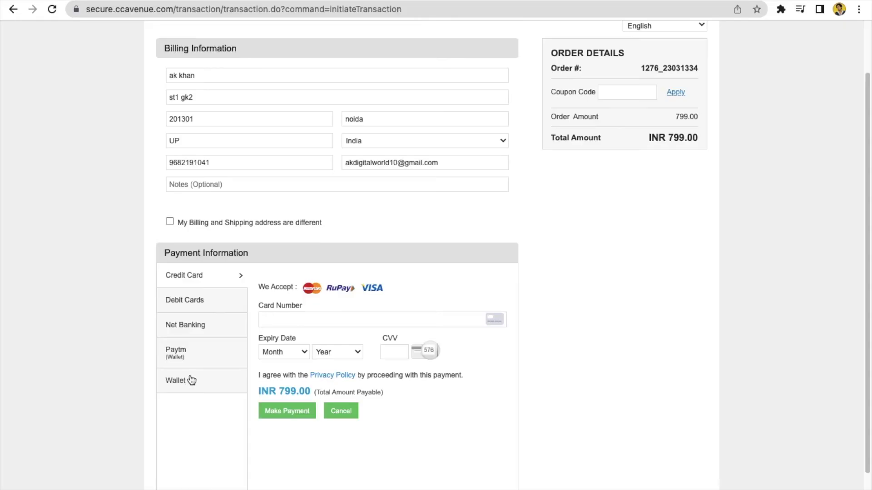
click(184, 389)
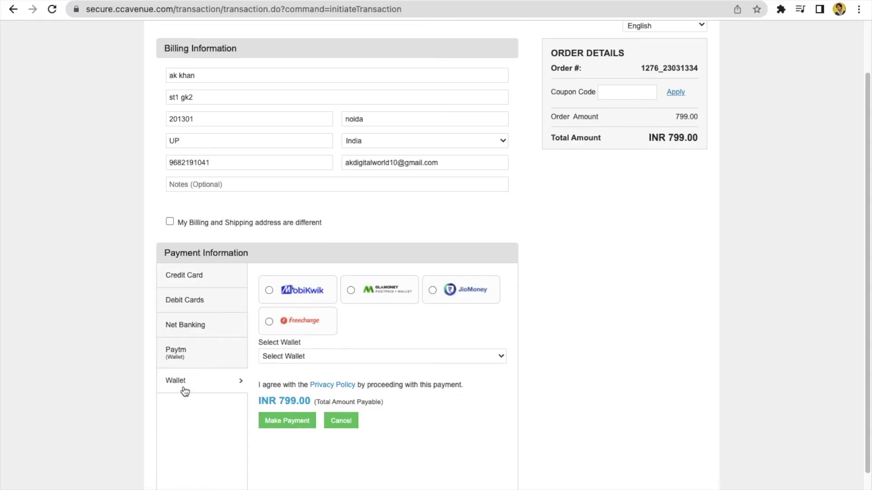
click(189, 359)
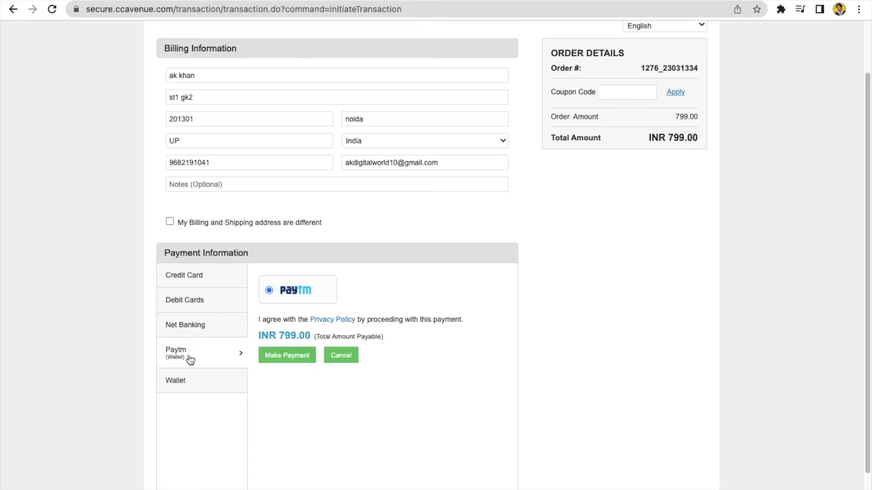
click(191, 333)
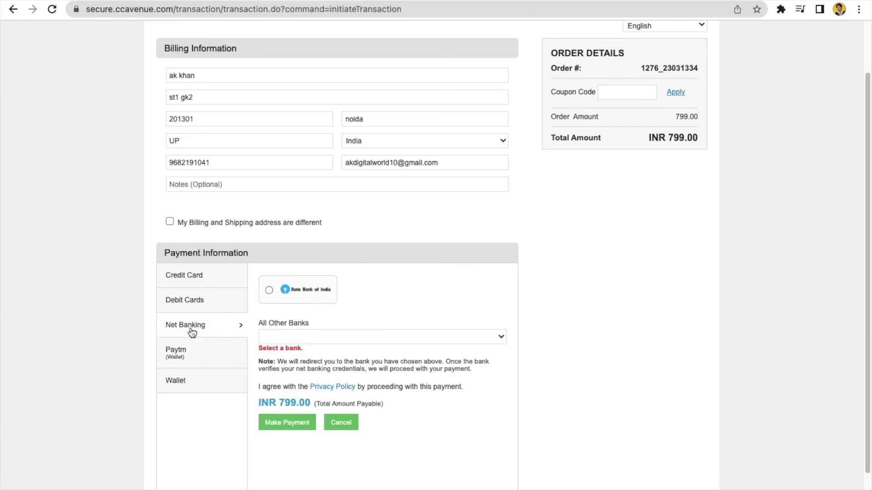
click(193, 304)
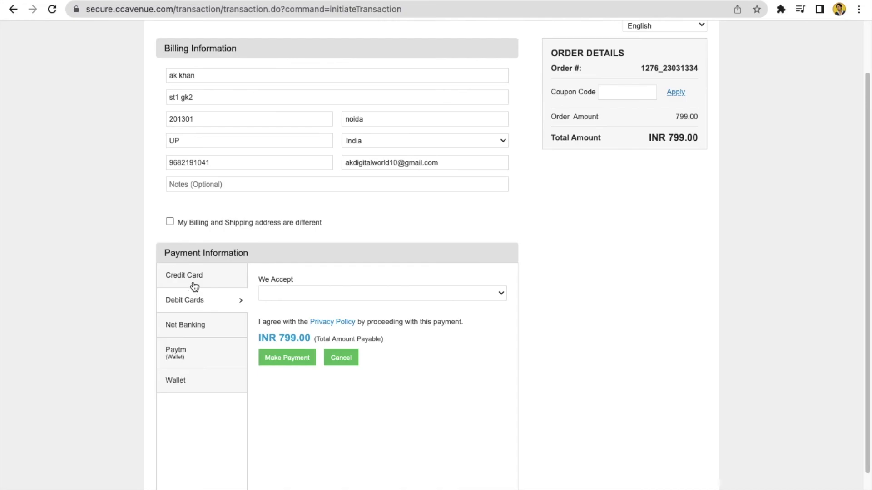
click(195, 285)
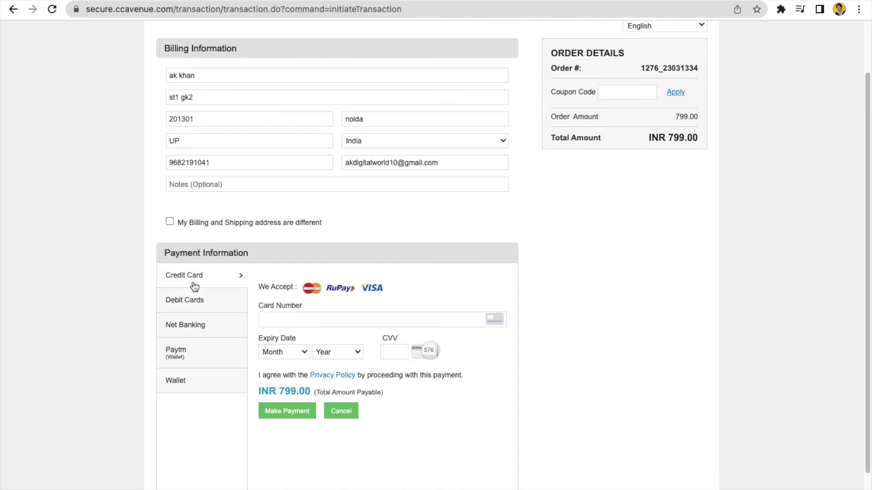
click(196, 363)
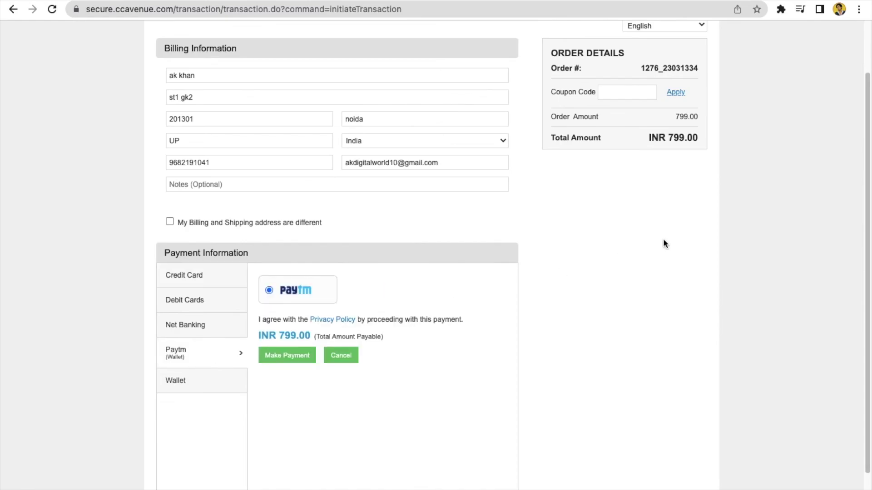
scroll(864, 72, up, 3)
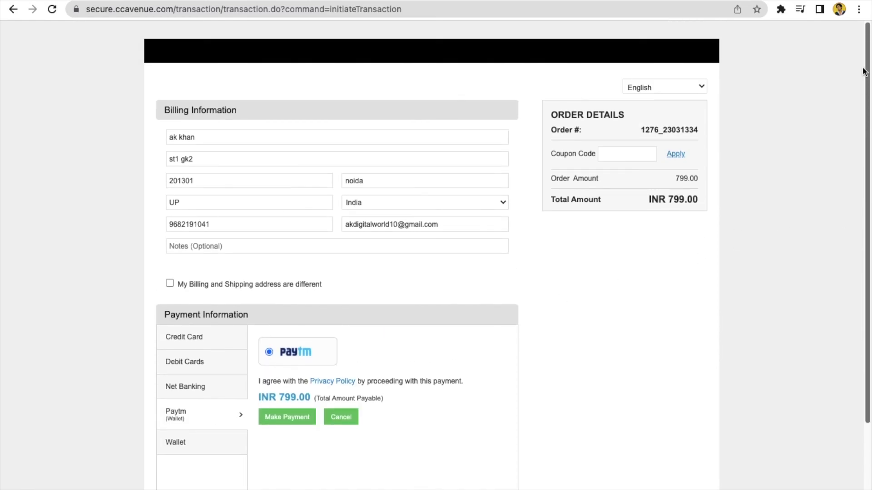
scroll(865, 136, down, 5)
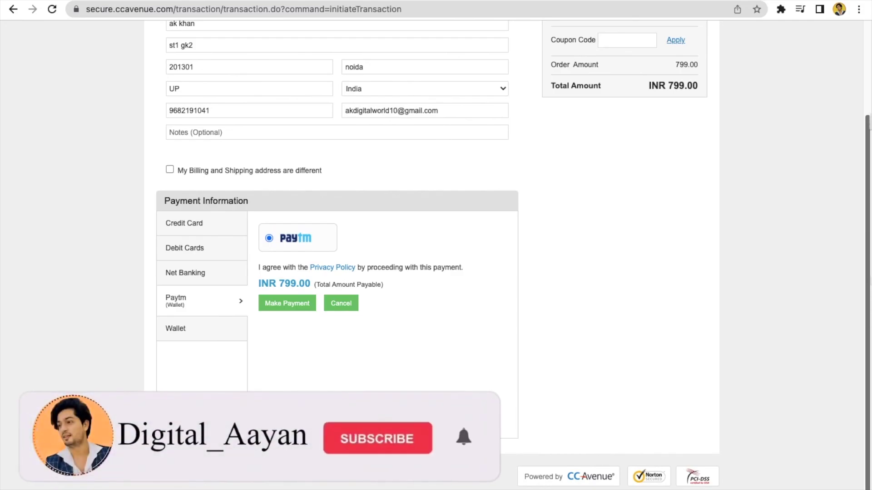
scroll(865, 136, up, 5)
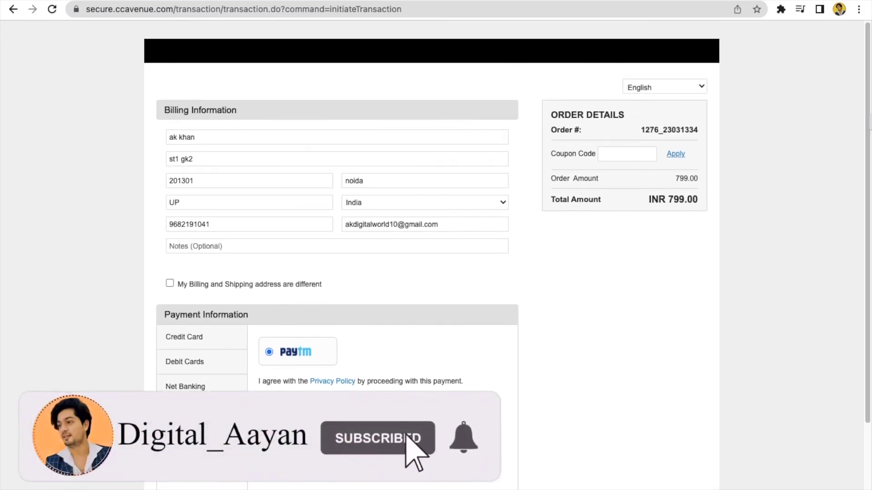